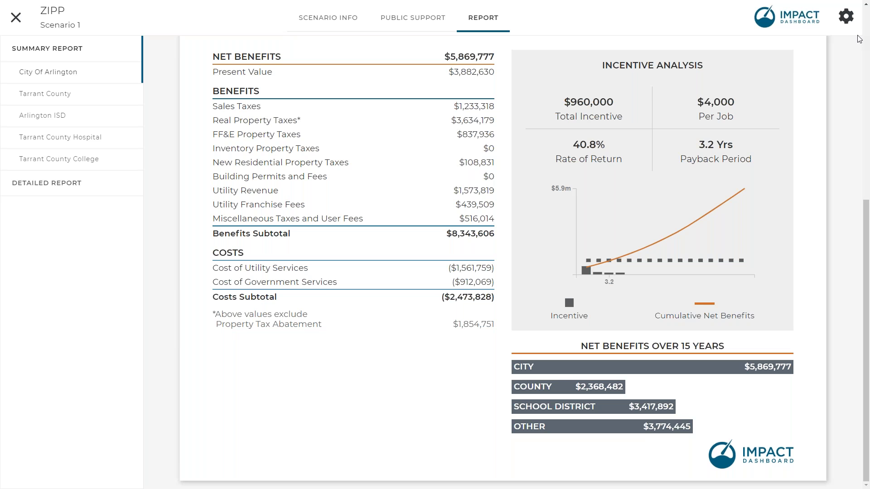
Step: Open the City of Arlington assumptions in the scenario settings and unlock its default values for editing
click(844, 24)
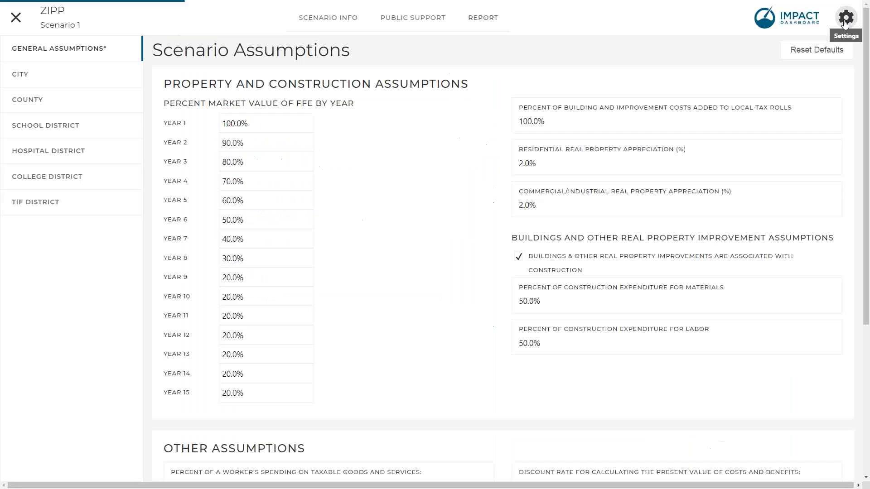
click(28, 79)
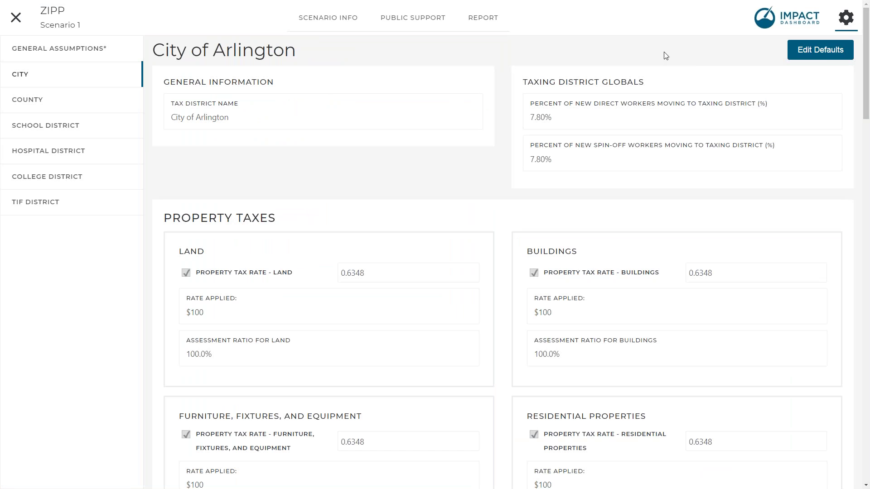
click(825, 55)
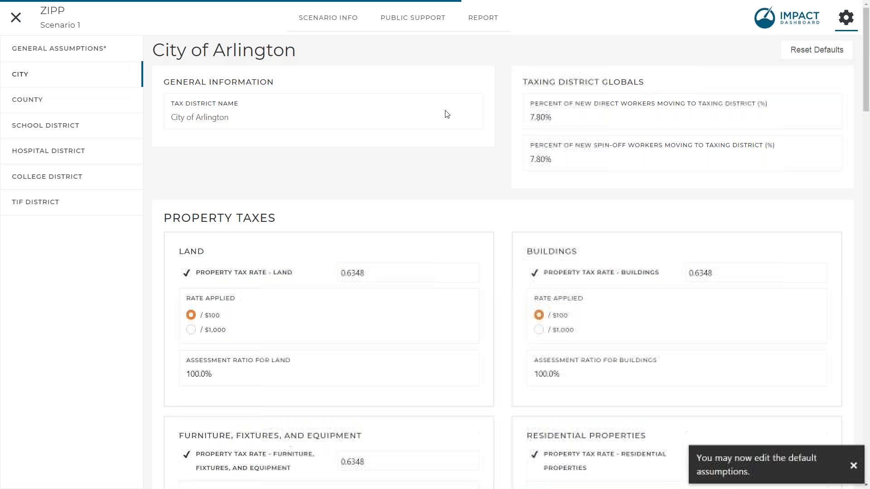
Step: Create a direct revenue for the city named Lease Revenue and set its type to Percent Increase
scroll(415, 354, down, 1)
scroll(417, 353, down, 15)
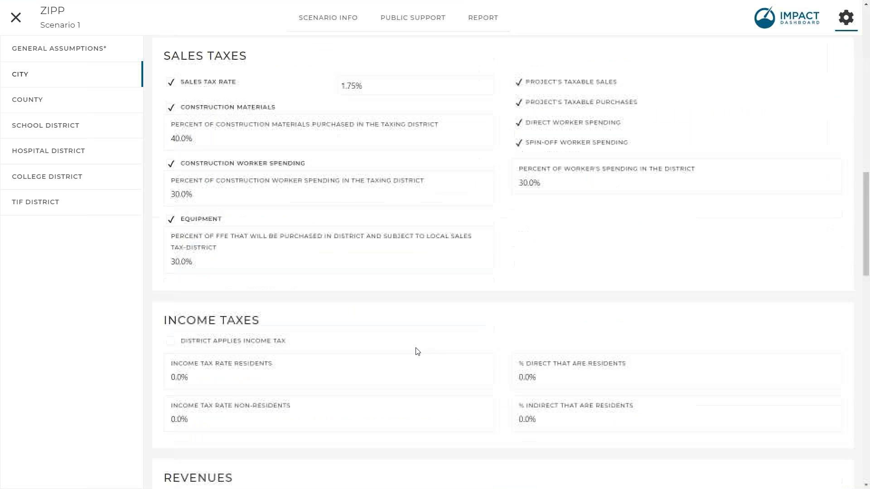
scroll(417, 349, down, 7)
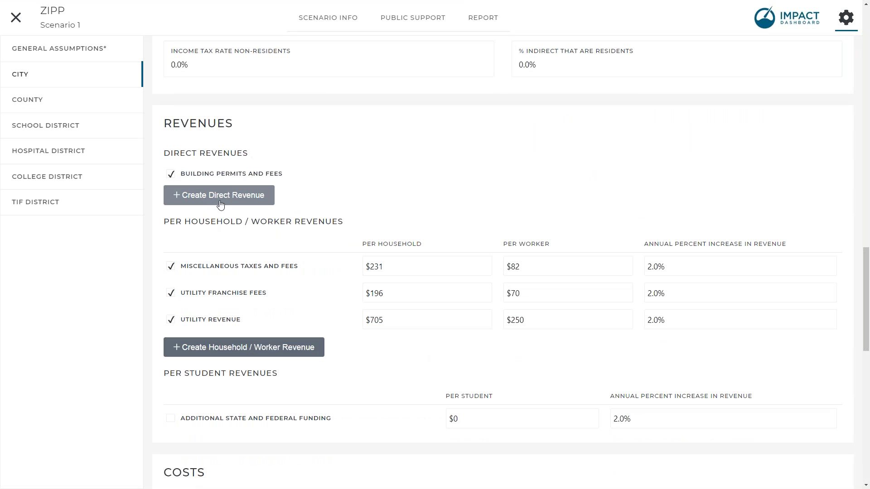
click(235, 198)
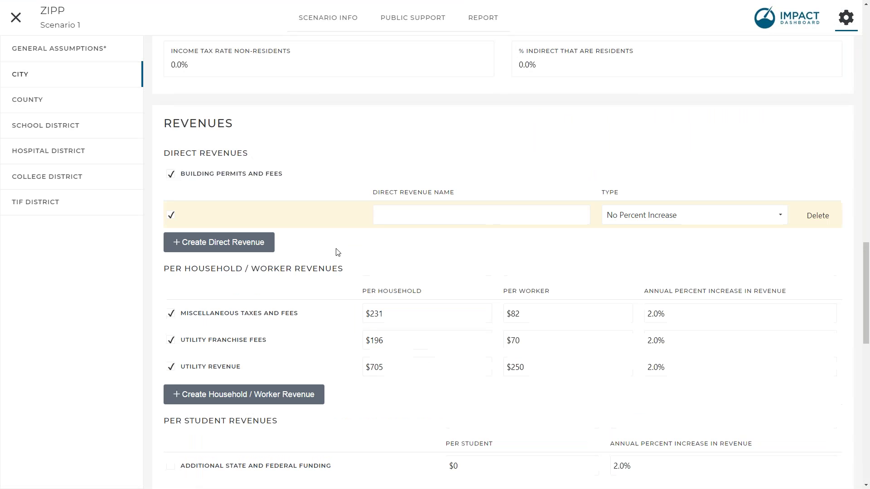
click(398, 221)
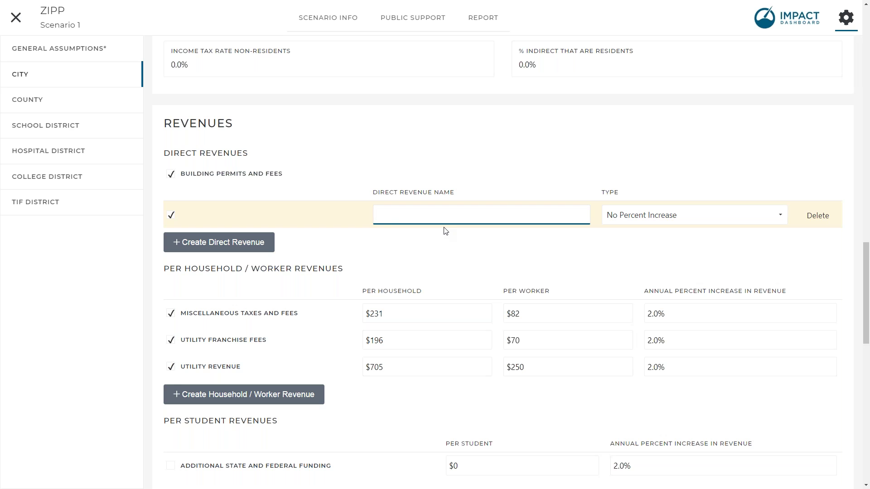
text(Lease Revenue)
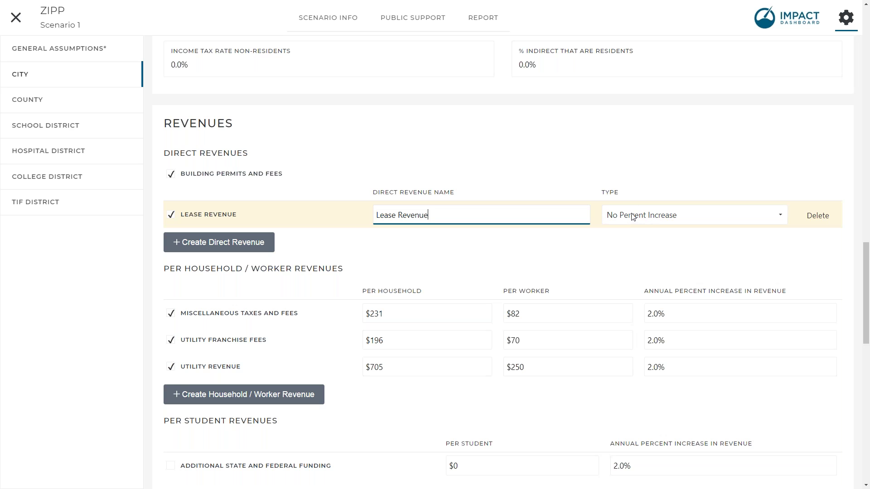
click(656, 217)
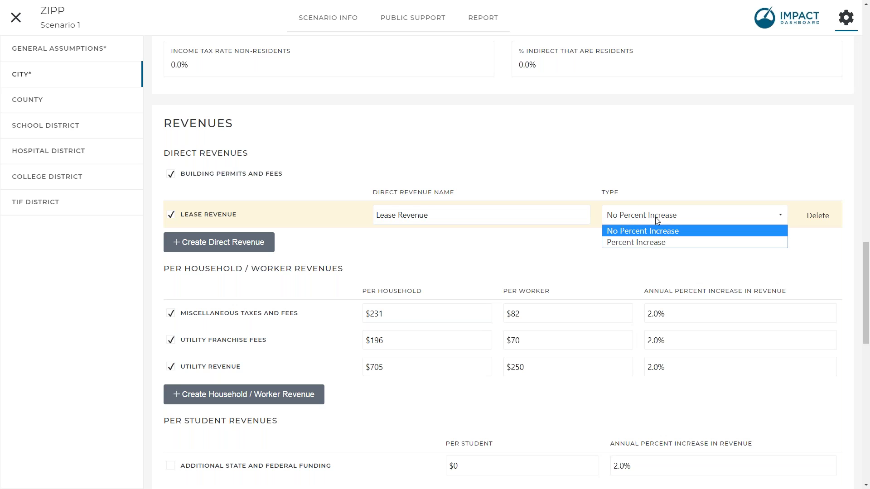
click(659, 243)
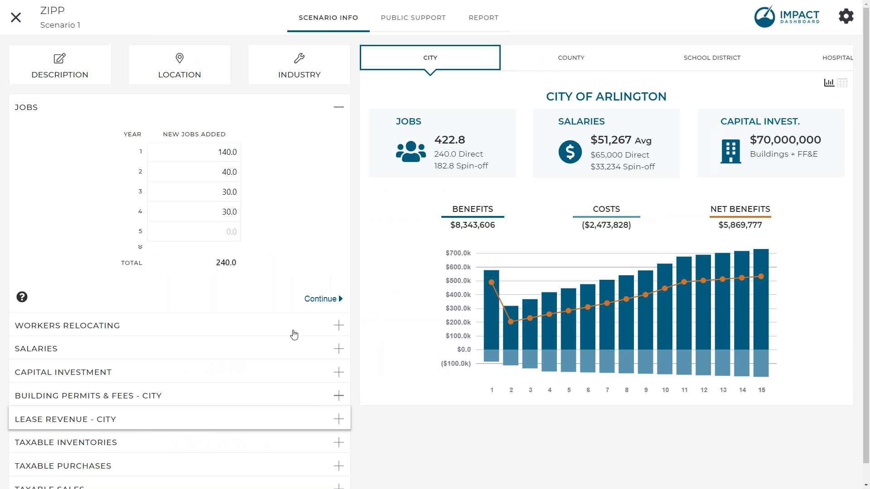
Step: In the scenario info, collapse the jobs section and enter a year 1 revenue amount of $10,000 for Lease Revenue - City
click(336, 112)
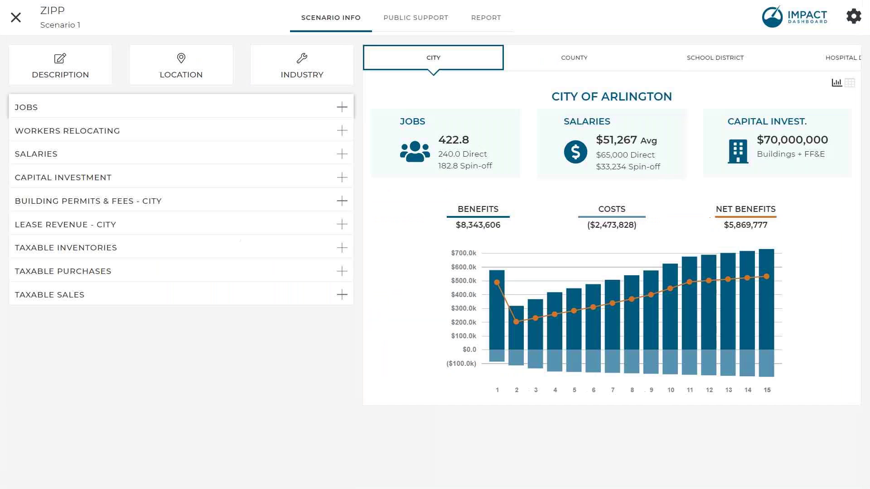
click(105, 229)
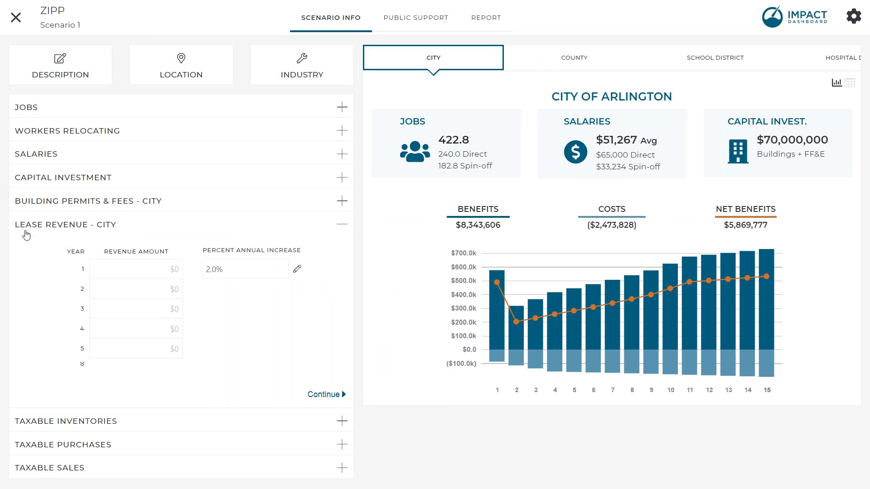
click(97, 270)
text(10000)
click(215, 309)
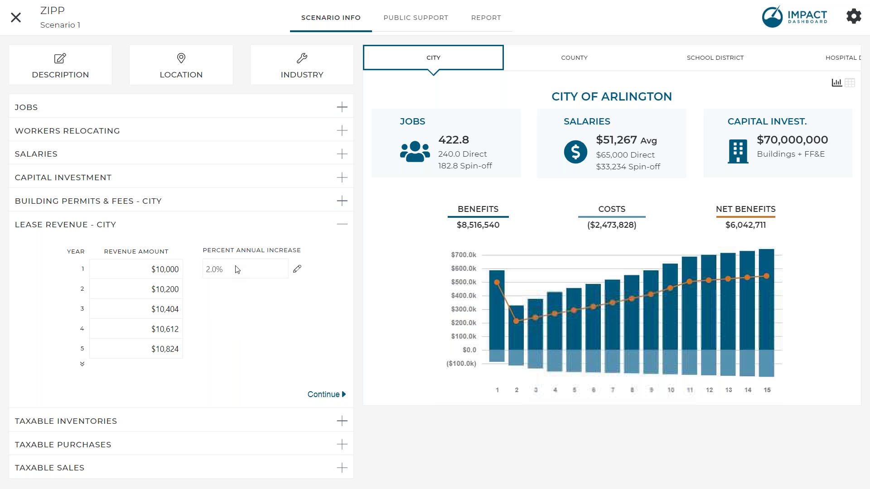
Step: Set the lease revenue's percent annual increase to 0% and expand the yearly revenue amounts to all 15 years
click(297, 271)
click(270, 270)
text(0)
click(238, 294)
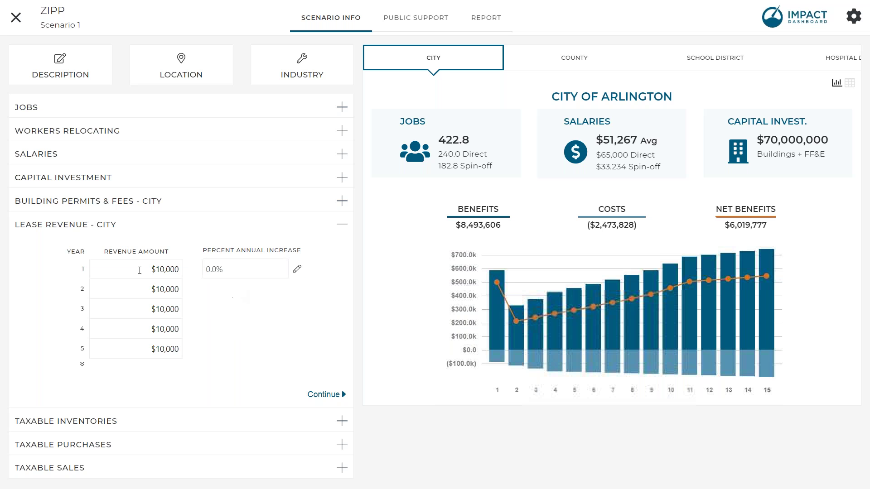
click(82, 364)
scroll(168, 262, down, 2)
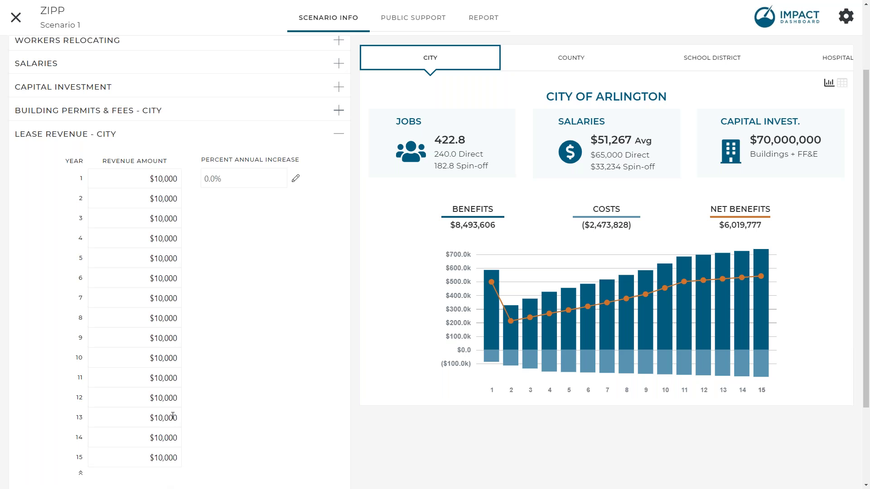
scroll(170, 199, up, 1)
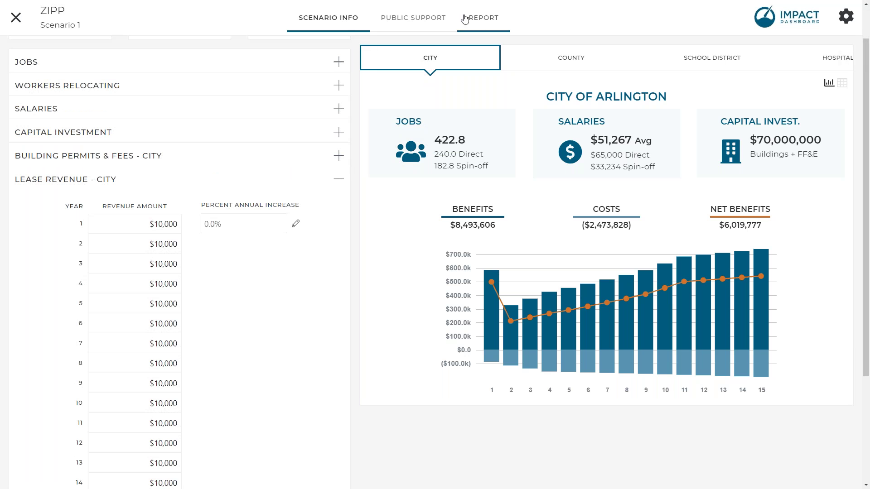
Step: Open the summary report and examine the Lease Revenue line among the City of Arlington benefits
click(489, 16)
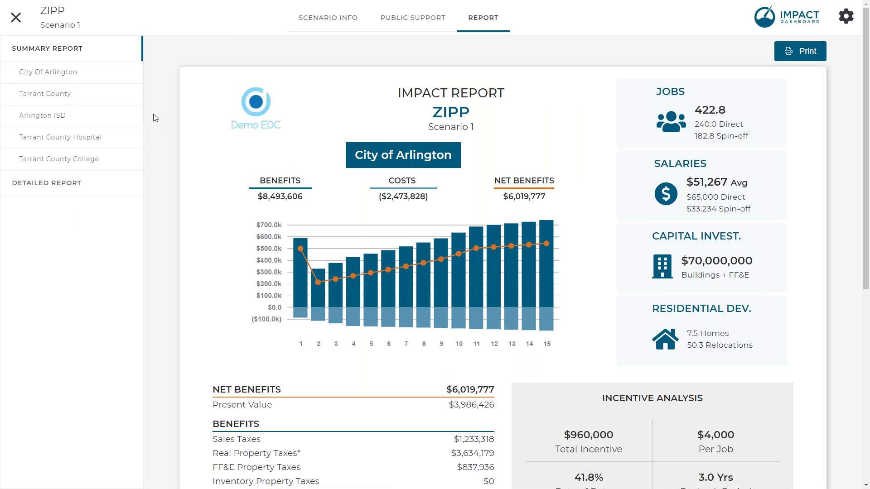
scroll(486, 321, down, 1)
scroll(486, 320, down, 4)
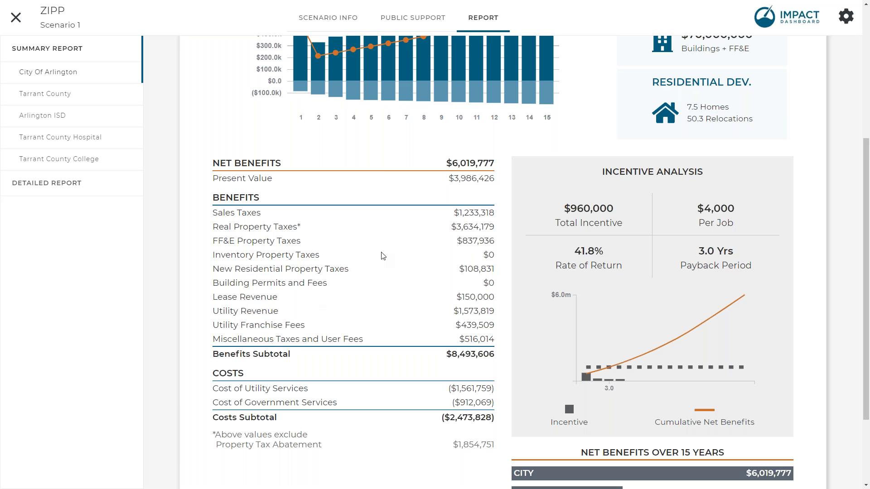
Step: Open the detailed report and examine Lease Revenue in the City of Arlington table of net benefits over 15 years
click(53, 192)
scroll(323, 320, down, 5)
scroll(324, 320, down, 20)
scroll(327, 336, down, 12)
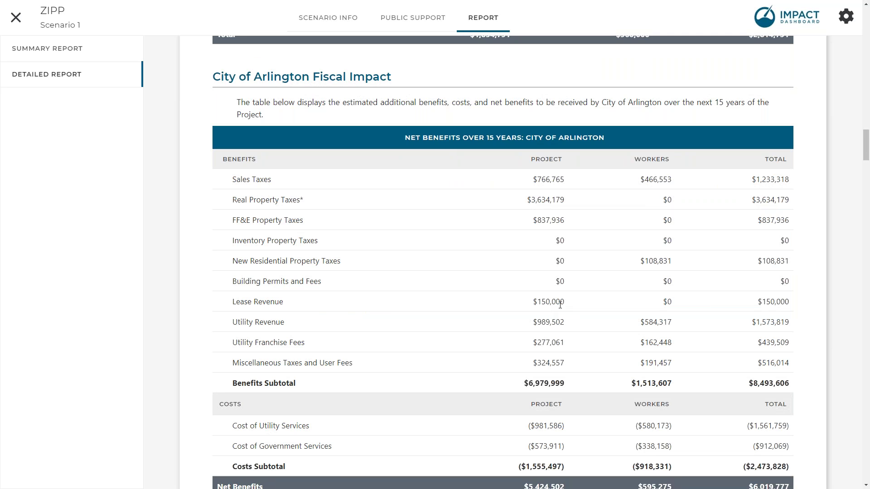
scroll(796, 380, down, 2)
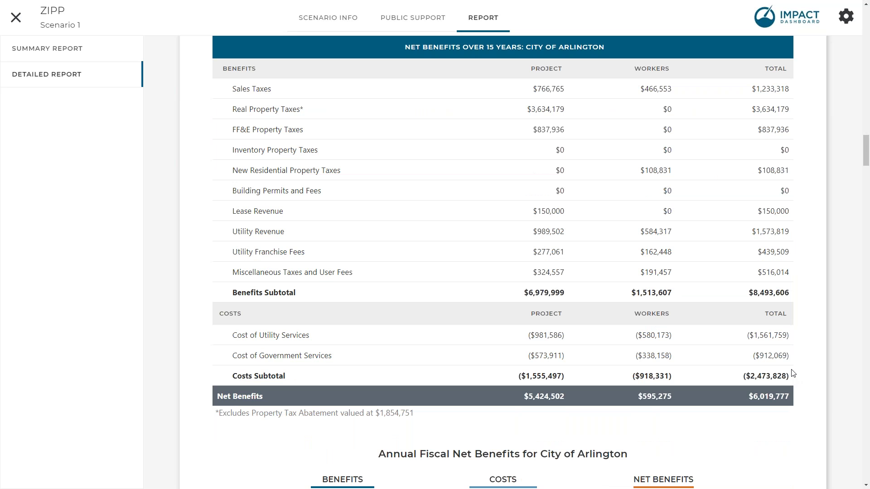